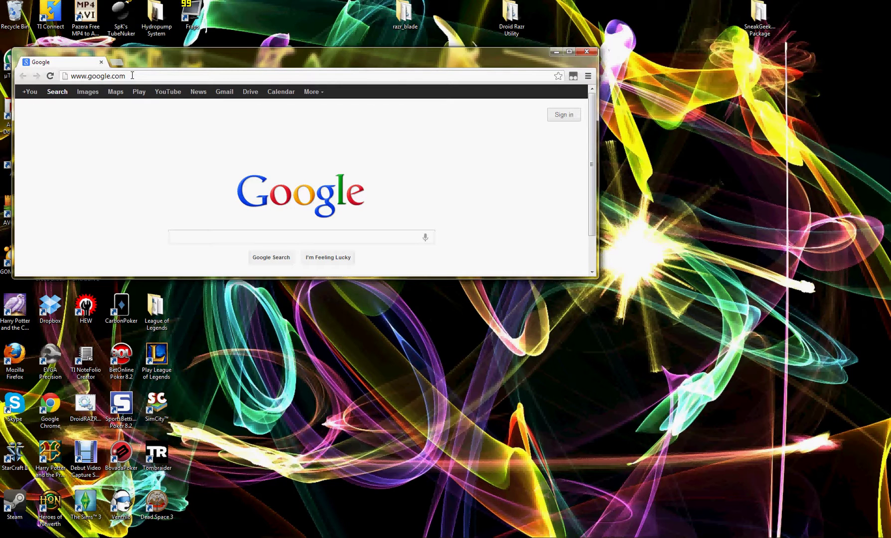
left_click(132, 76)
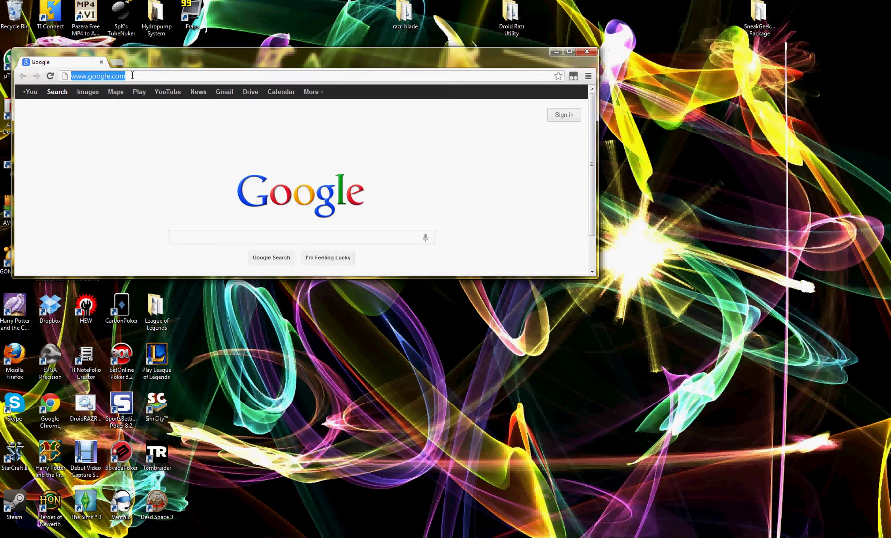
Load eastbay.com, make the browser window taller, and scroll to New Arrivals.
type("eastbay")
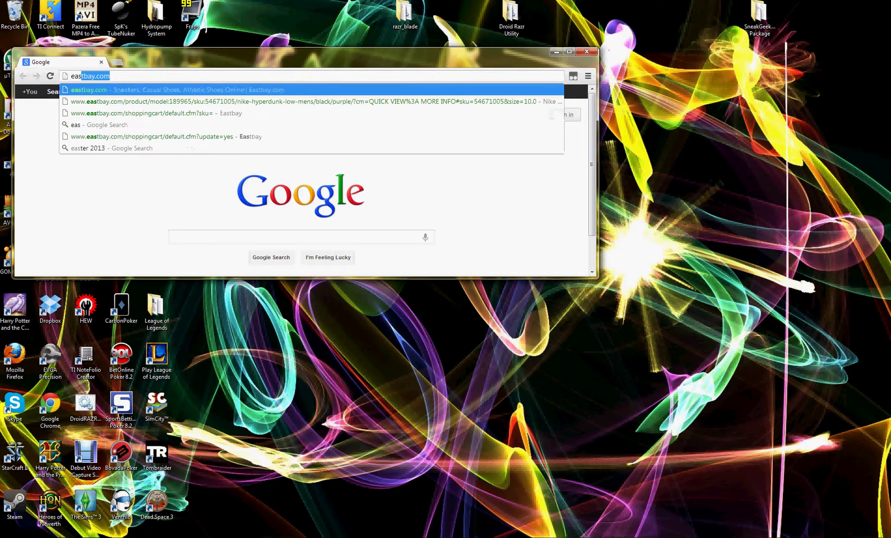
key("Return")
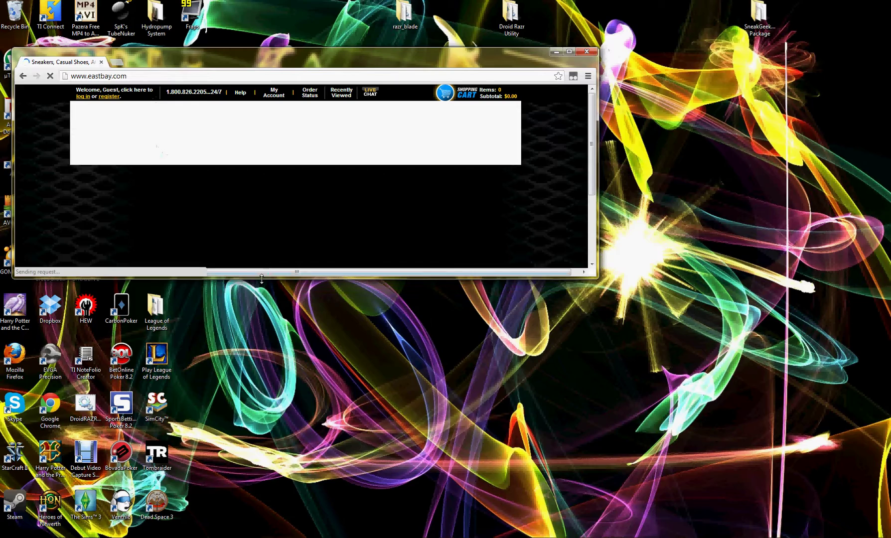
left_click_drag(261, 278, 262, 516)
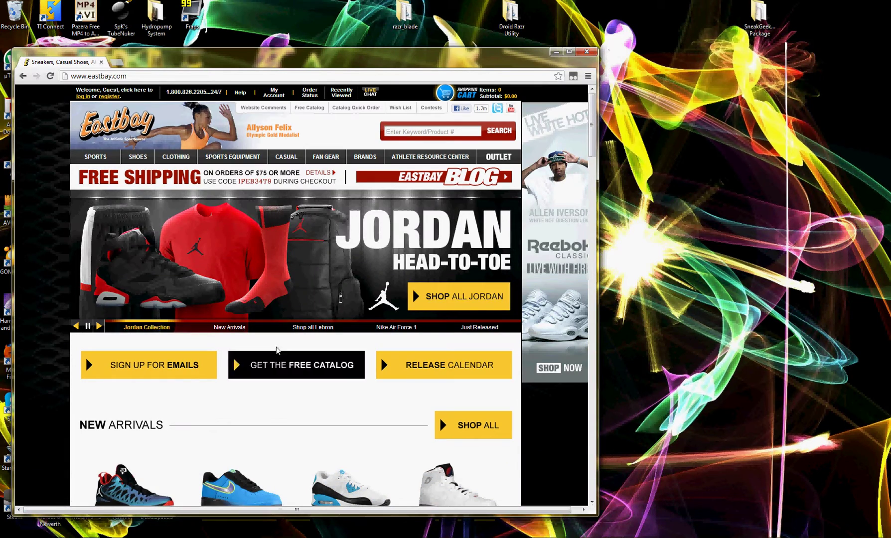
scroll(261, 312, "down", 3)
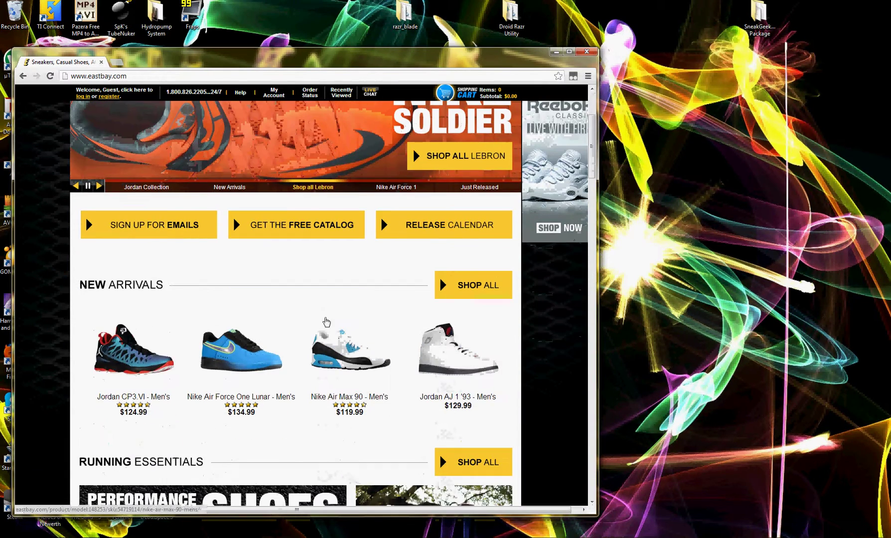
Open the Nike Air Max 90 - Men's product page, select its URL, and shrink the window.
left_click(355, 354)
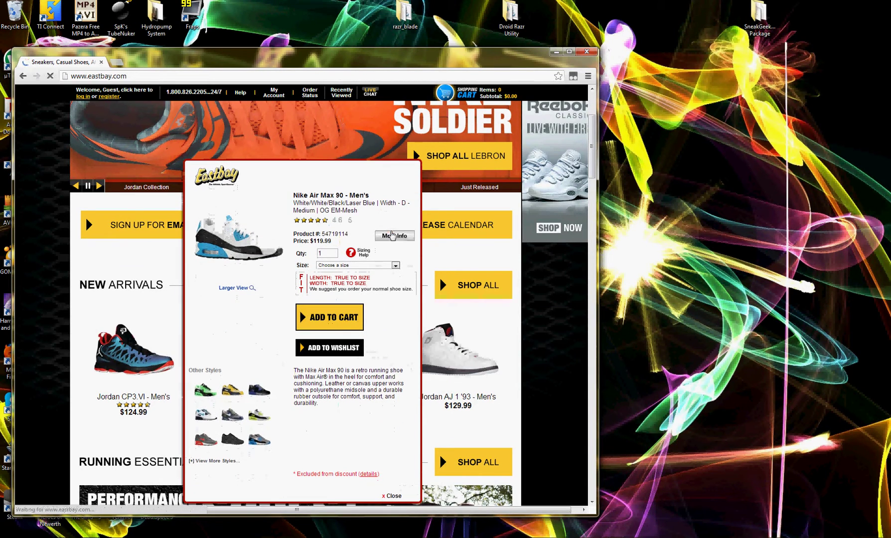
left_click(392, 235)
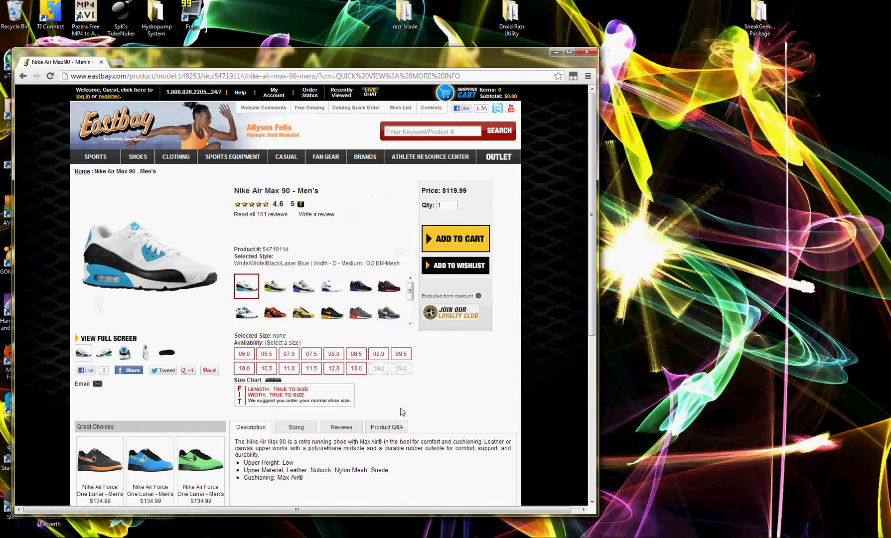
left_click(264, 78)
key("ctrl+c")
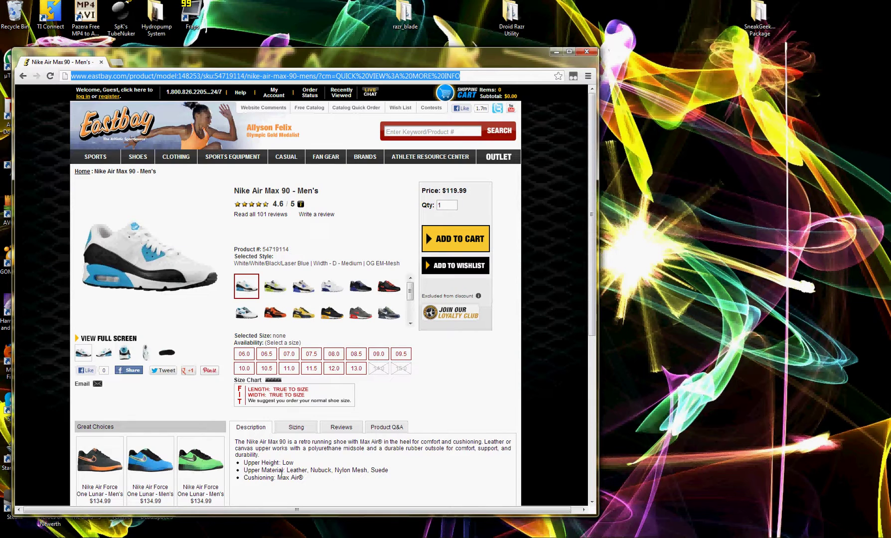
left_click_drag(293, 513, 322, 270)
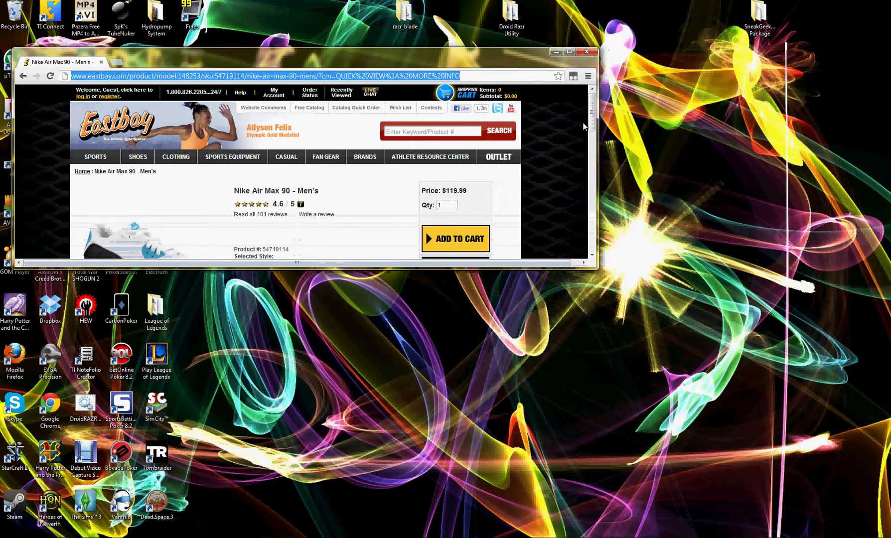
left_click(573, 76)
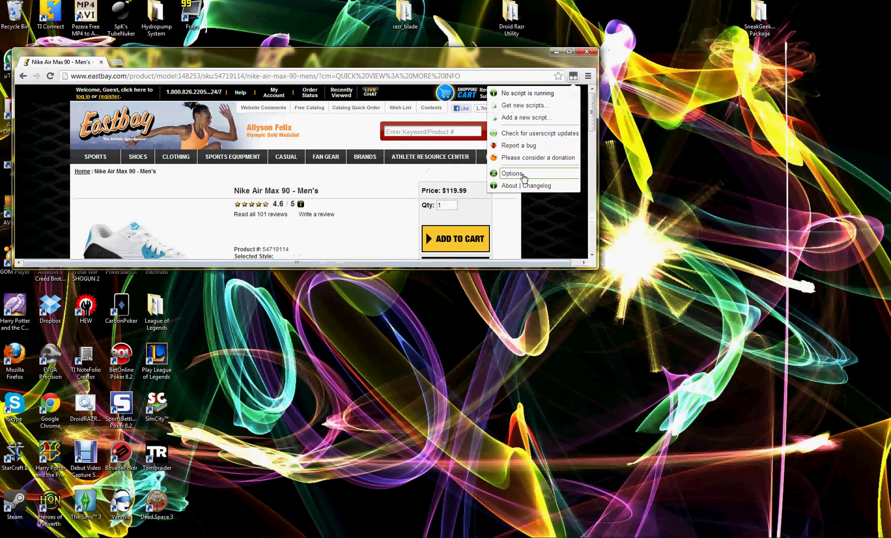
left_click(514, 173)
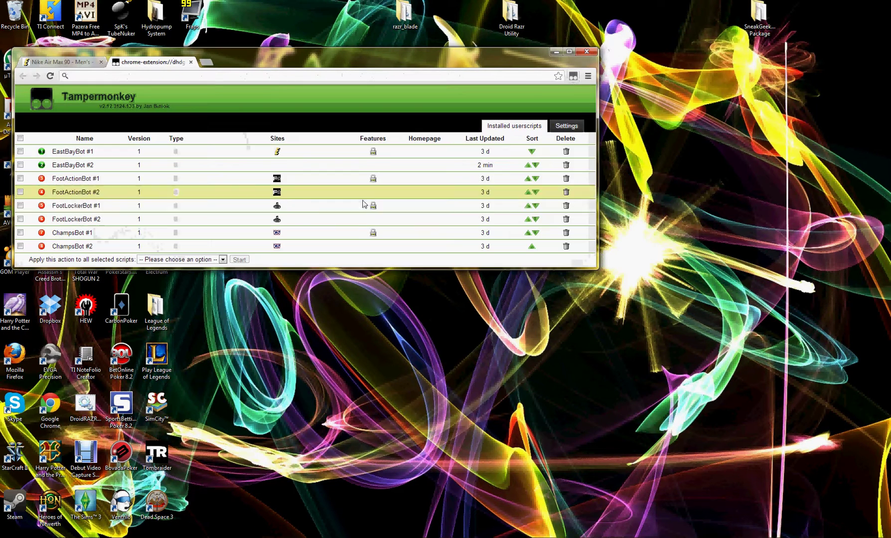
double_click(94, 169)
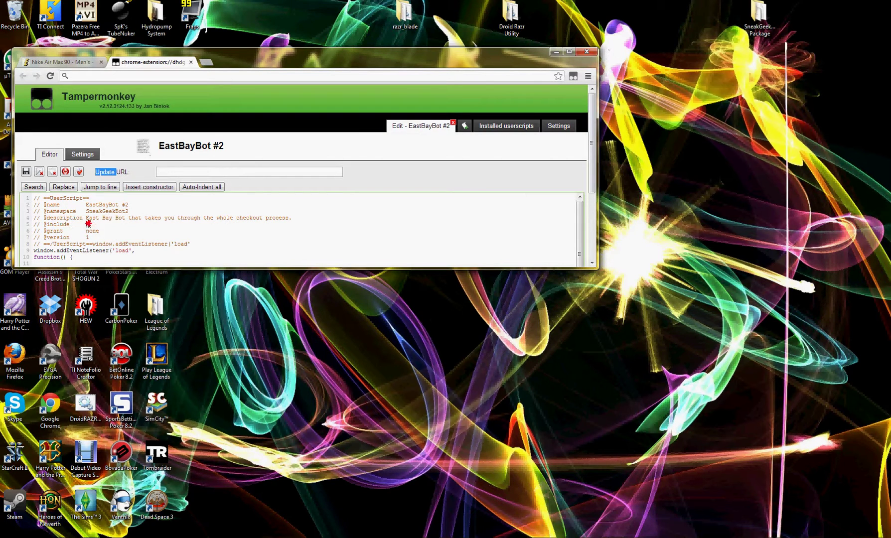
left_click(86, 225)
key("ctrl+v")
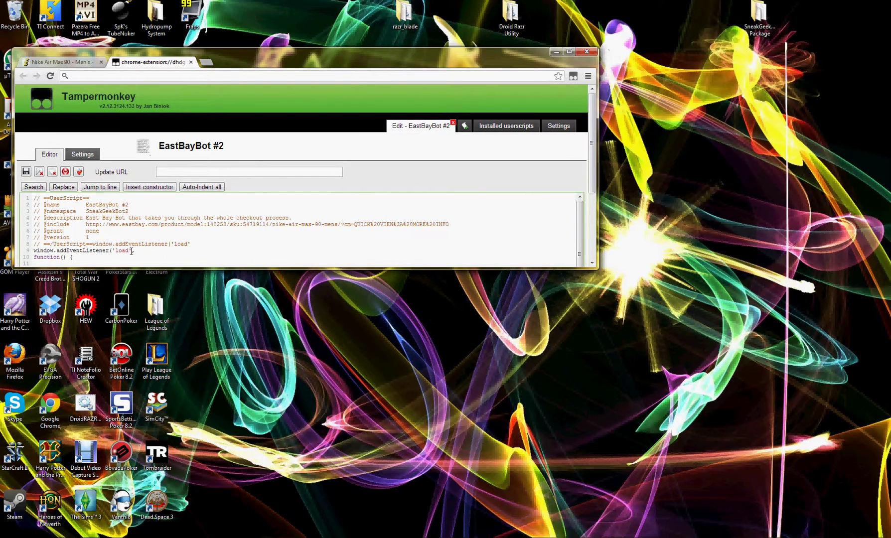
left_click(66, 63)
Switch the Air Max 90 to the black/canyon gold style and make the window taller again.
mouse_move(150, 212)
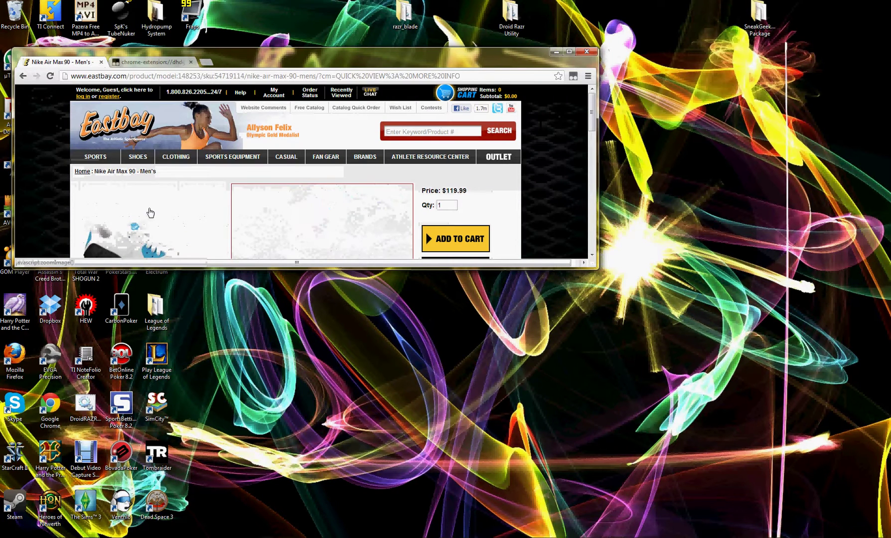
scroll(150, 213, "down", 2)
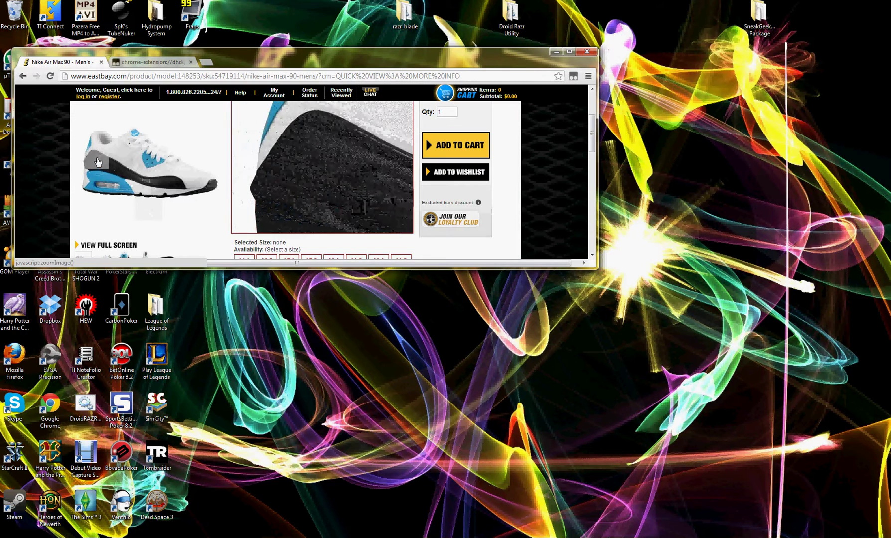
left_click(332, 220)
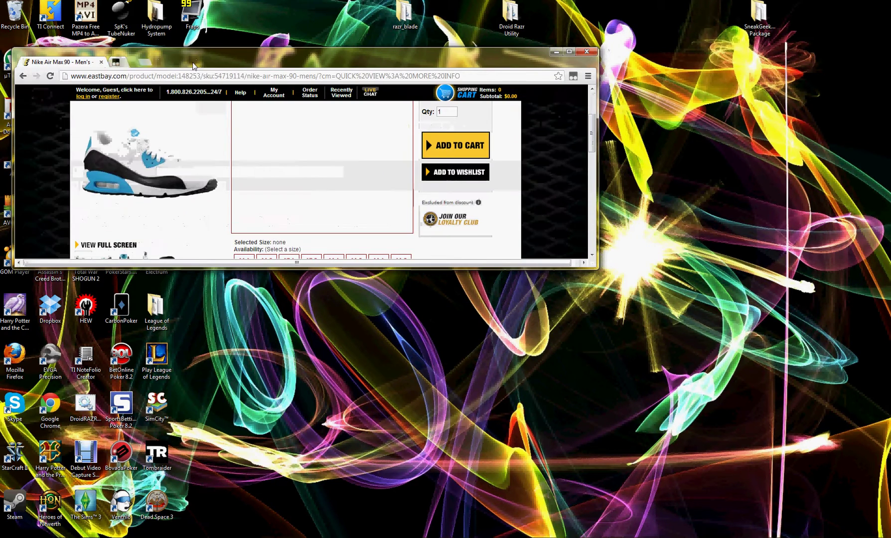
left_click_drag(410, 268, 410, 507)
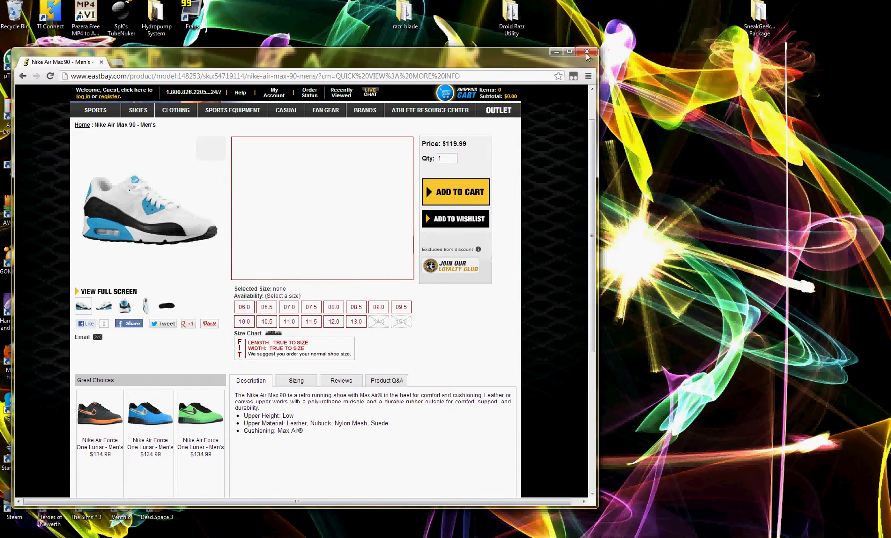
Load eastbay.com in a new tab and close the old Nike product page tab.
left_click(117, 62)
type("eastbay.com")
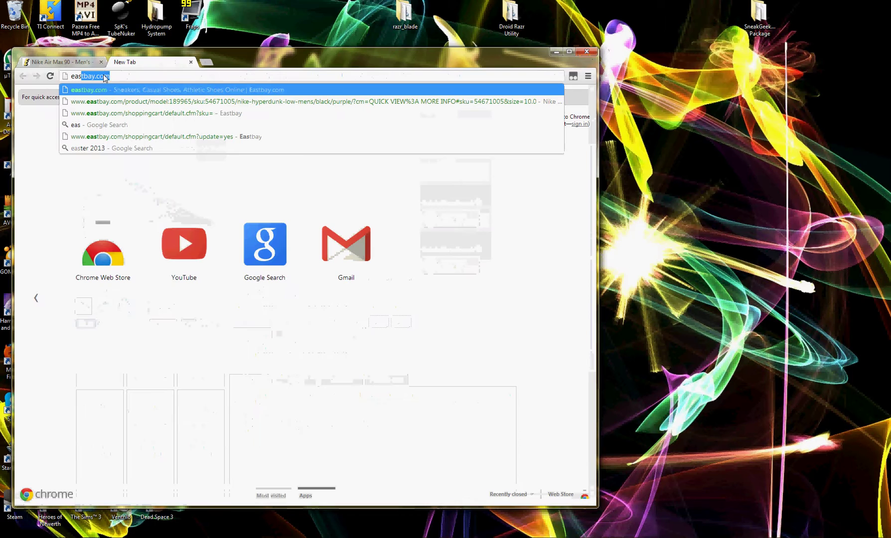
key("Return")
left_click(102, 62)
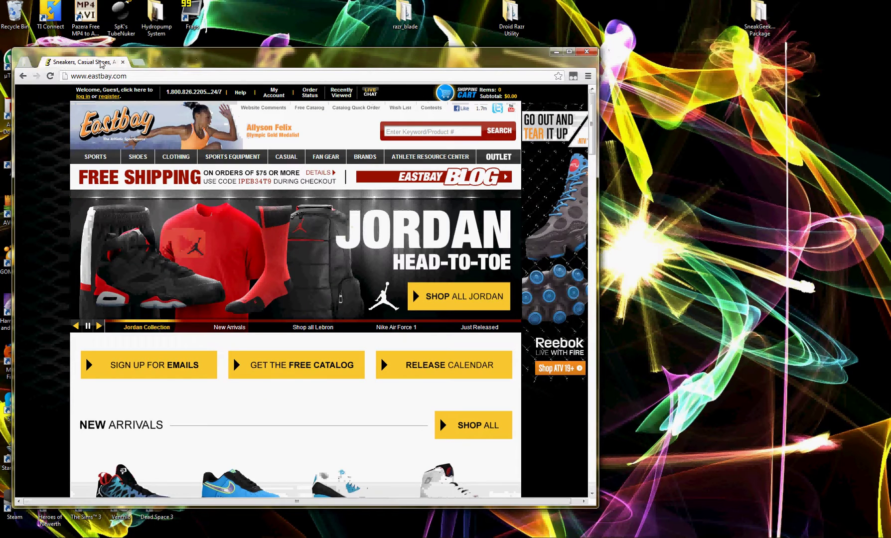
Open the Air Max 90 quick view and select size 10.0.
scroll(330, 370, "down", 3)
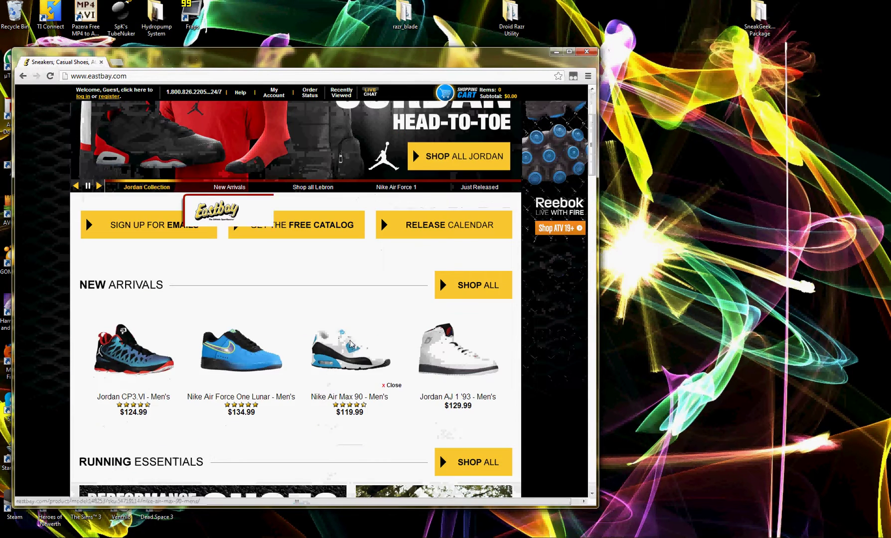
left_click(384, 233)
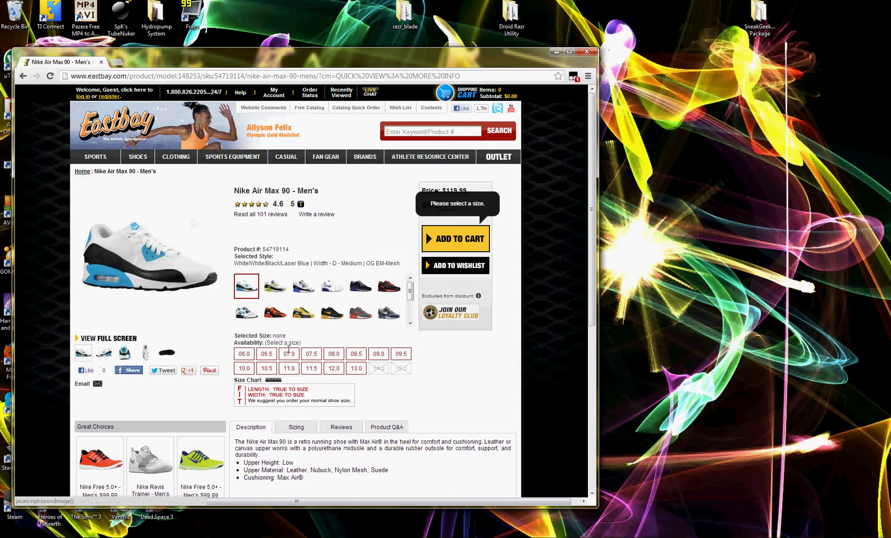
left_click(249, 369)
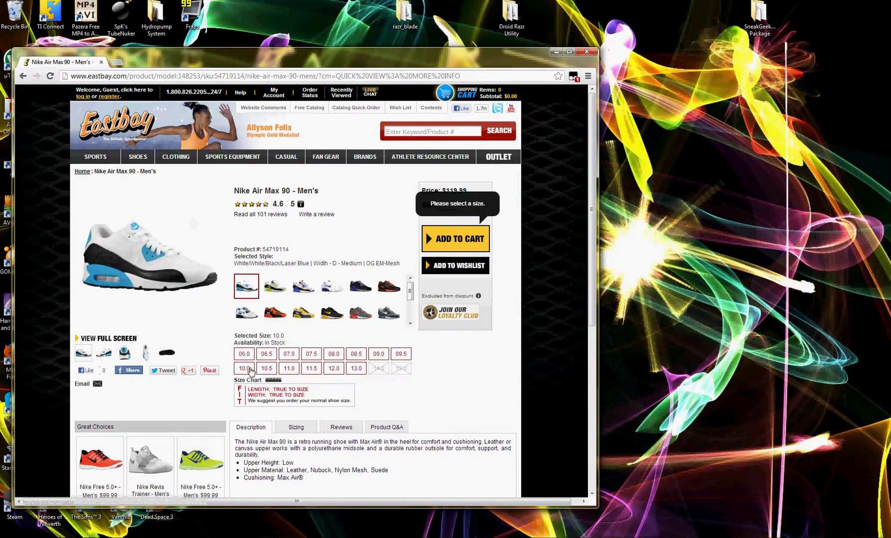
Add the size 10.0 Air Max 90 to the cart, then edit and resubmit the Visa payment method.
left_click(249, 369)
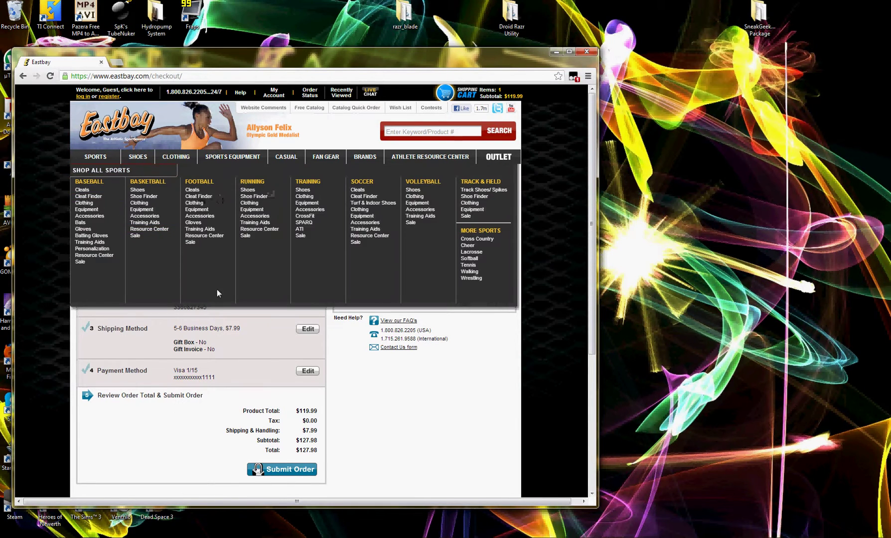
scroll(173, 332, "down", 3)
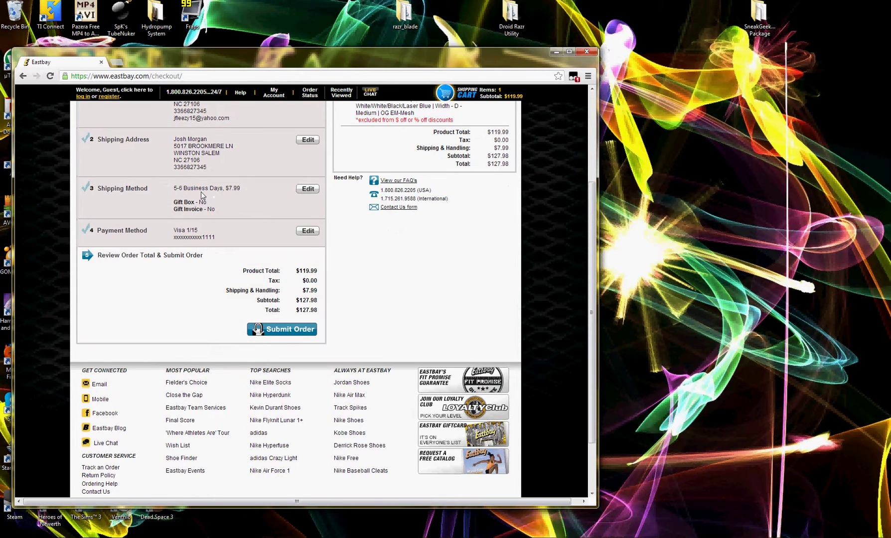
left_click(308, 231)
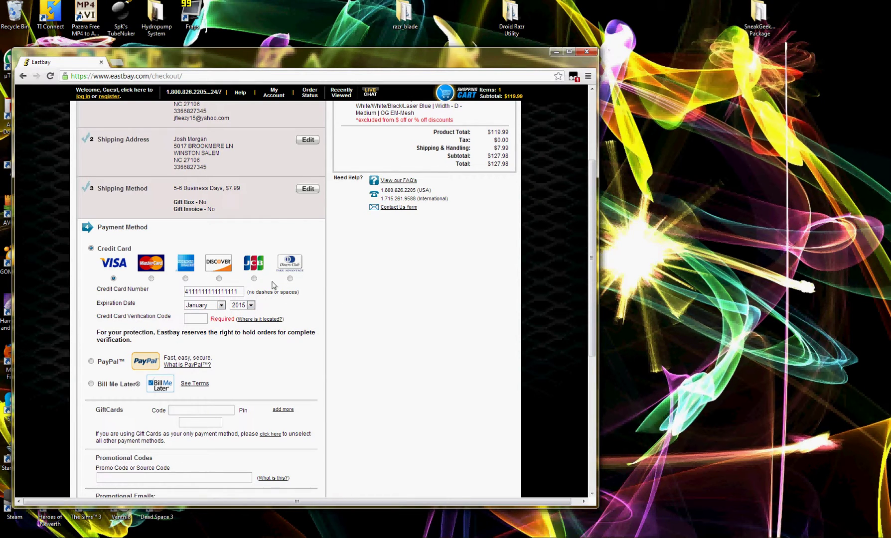
scroll(241, 313, "down", 1)
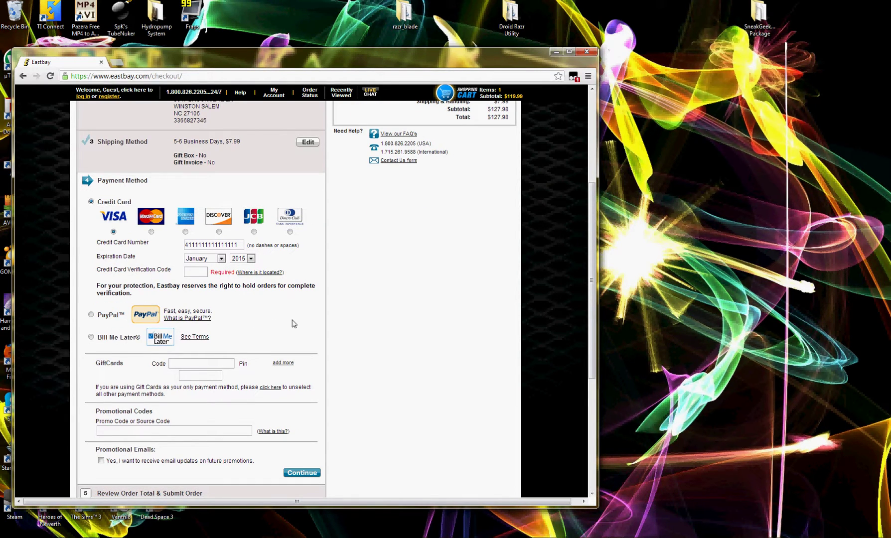
scroll(293, 324, "down", 1)
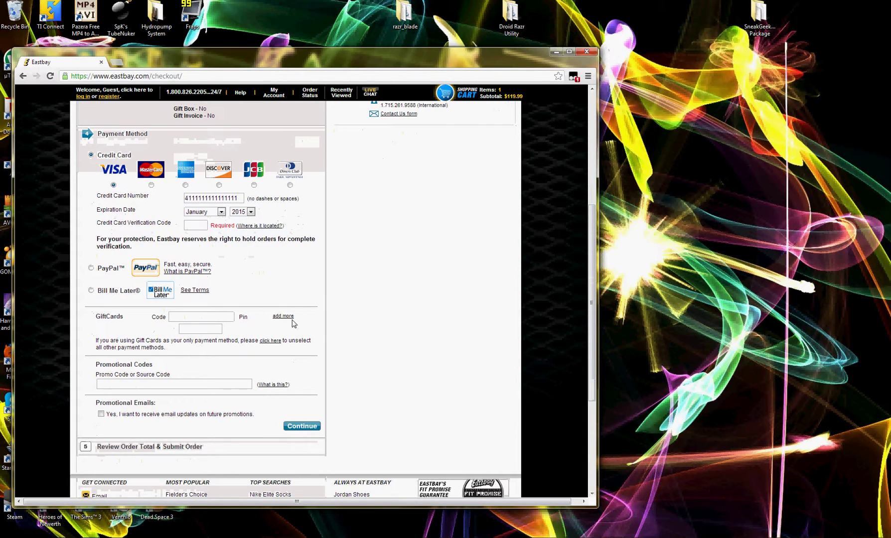
left_click(305, 427)
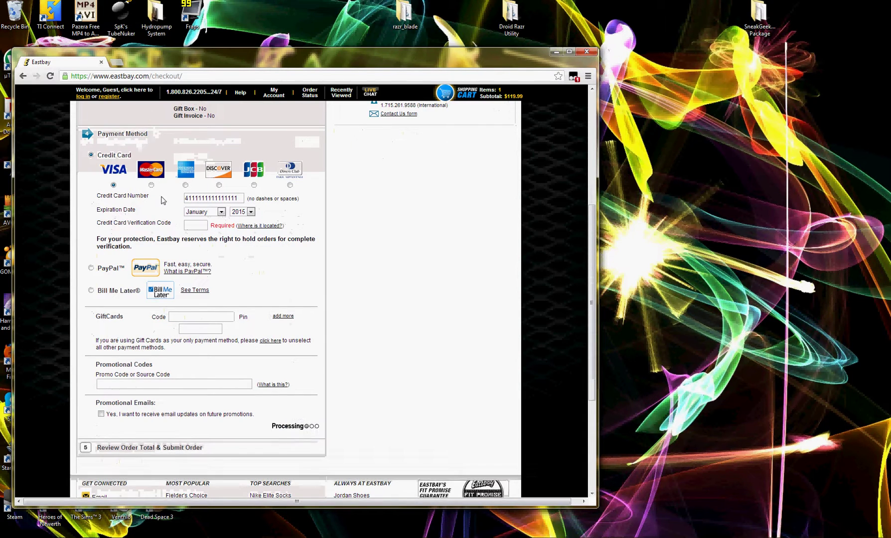
Enter the card verification code and continue the Visa payment step.
scroll(366, 427, "up", 5)
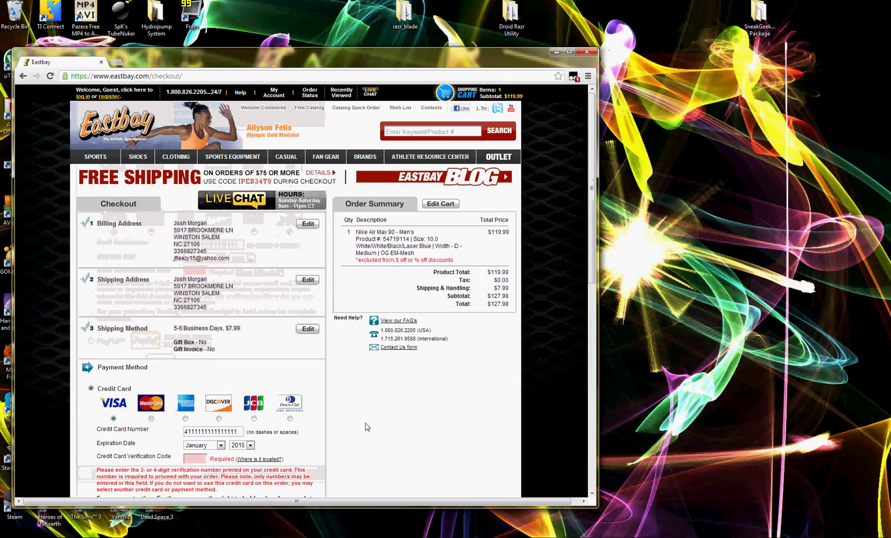
scroll(366, 426, "down", 7)
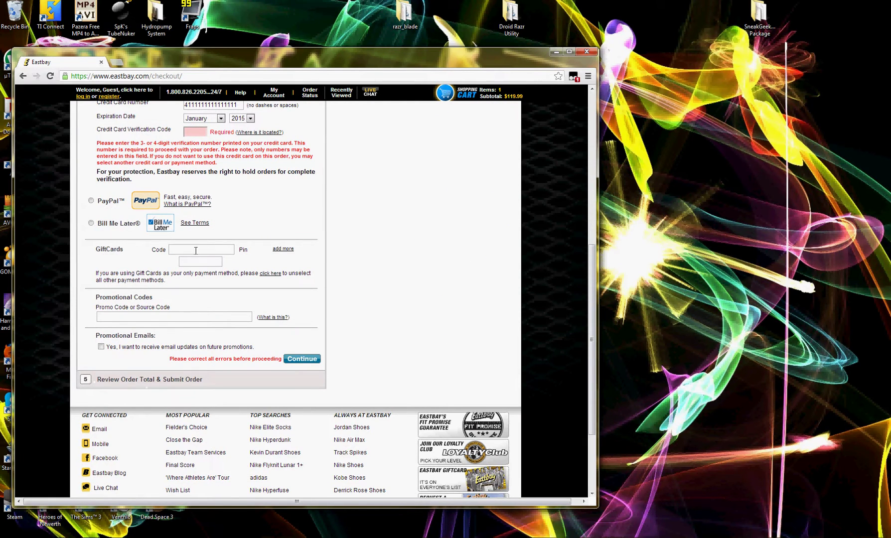
left_click(197, 133)
left_click(295, 360)
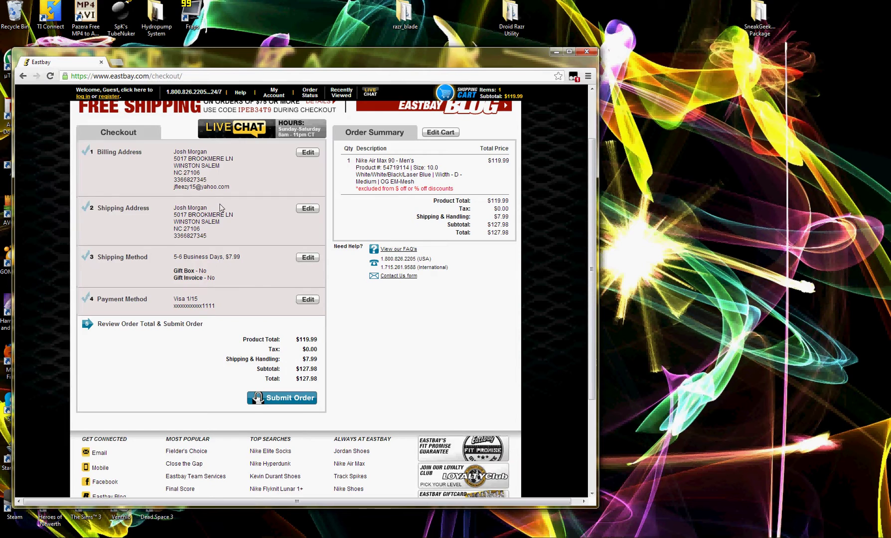
Leave checkout for the cart, remove the Air Max 90, and open a new tab.
scroll(222, 207, "up", 2)
left_click(442, 93)
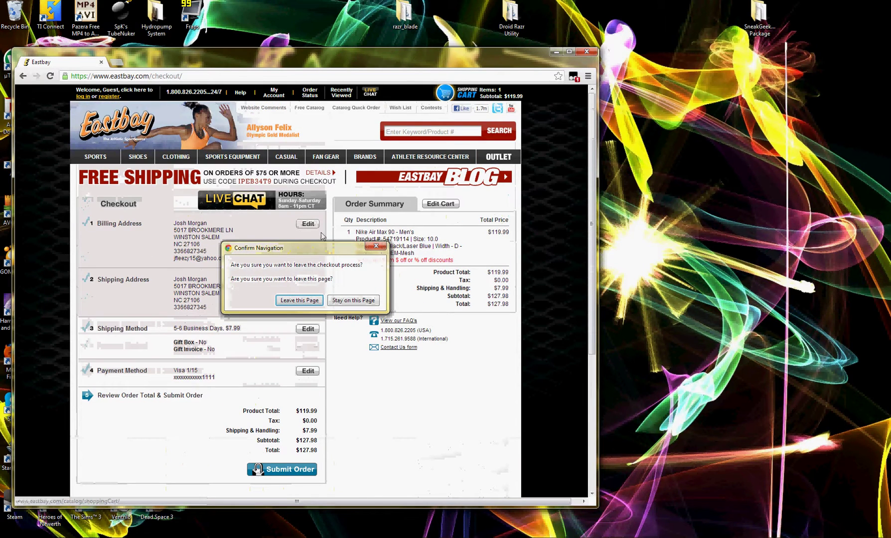
left_click(299, 299)
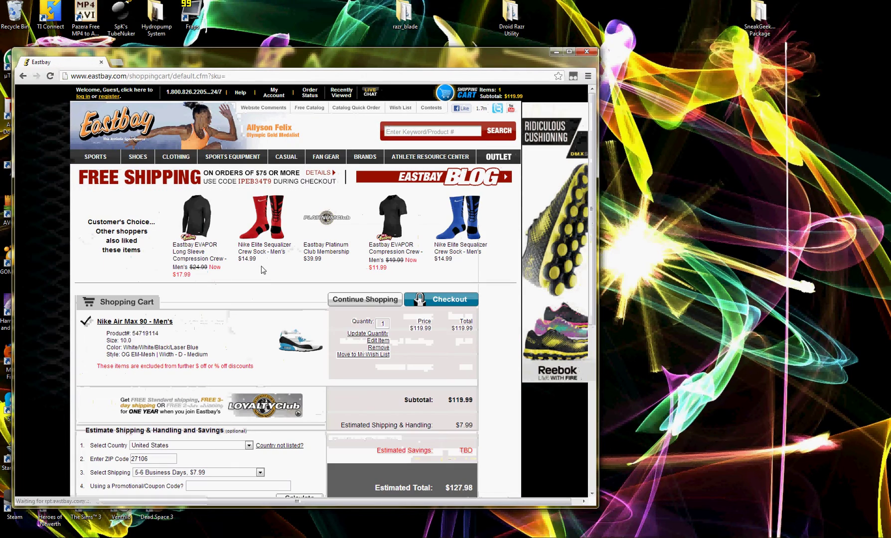
left_click(378, 348)
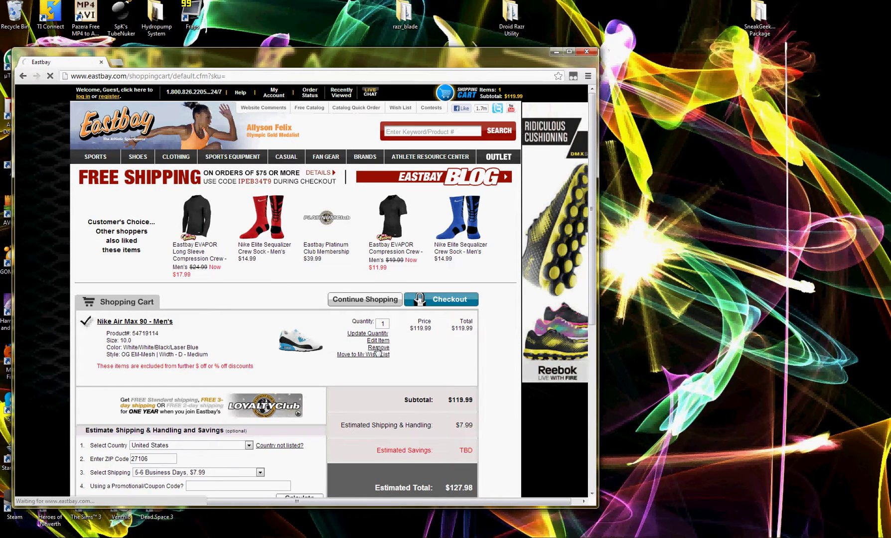
left_click(117, 63)
Load eastbay.com, open the Air Max 90 quick view, and add size 10.0 to the cart.
type("eastbay.com")
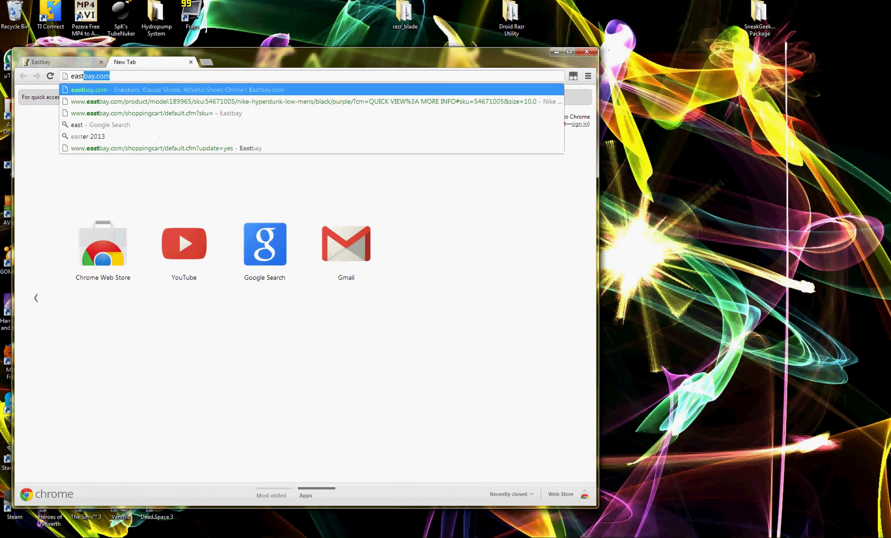
key("Return")
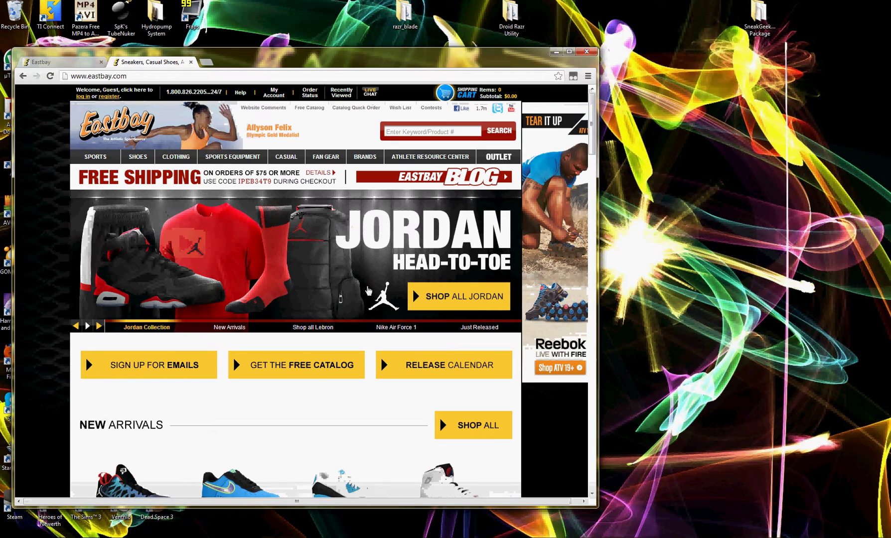
scroll(346, 363, "down", 3)
left_click(340, 354)
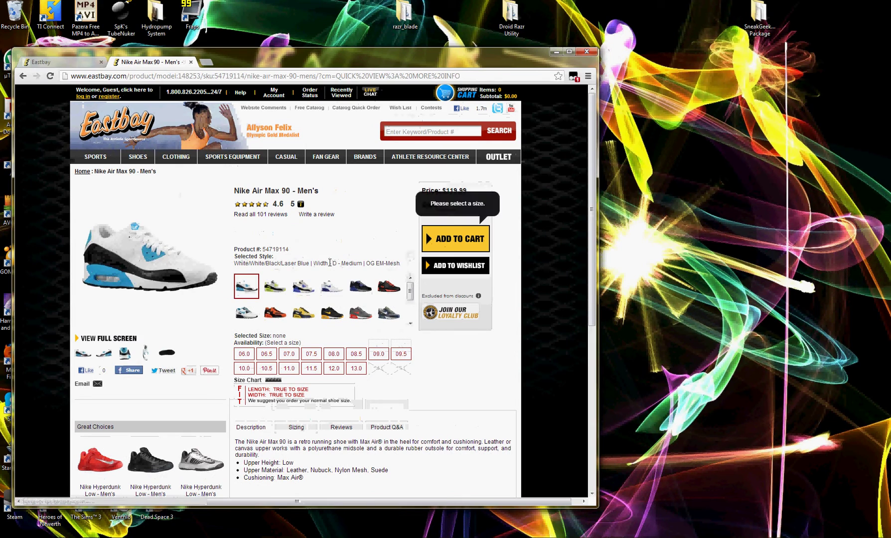
left_click(245, 369)
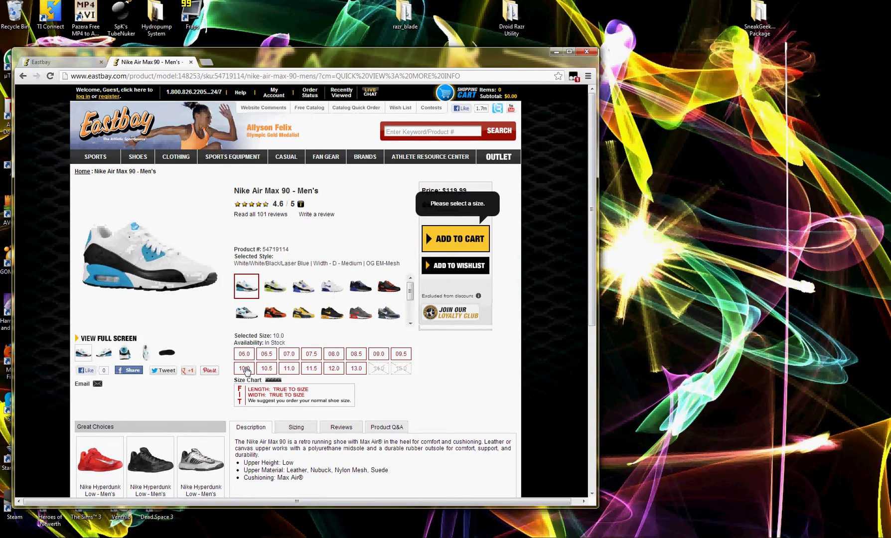
left_click(449, 238)
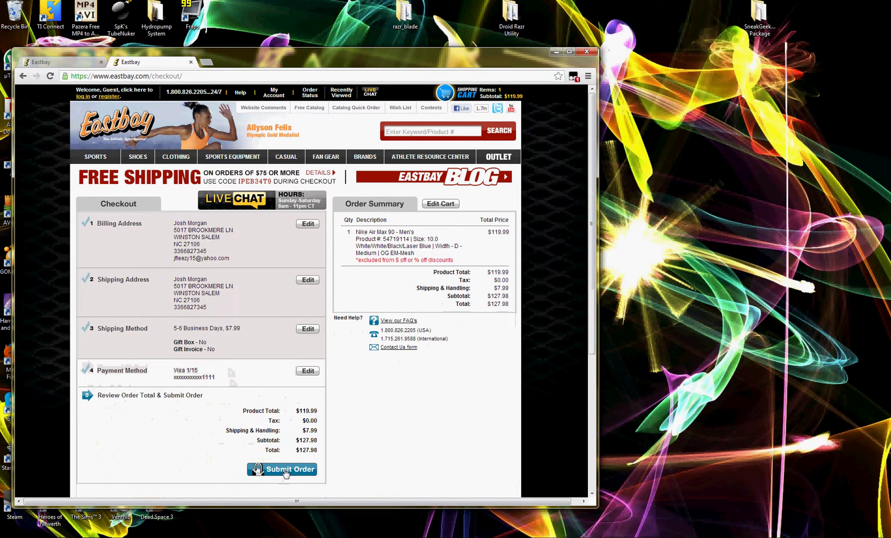
Switch back to the first Eastbay tab, whose cart shows the size 10.0 Air Max 90 at $127.98.
left_click(53, 61)
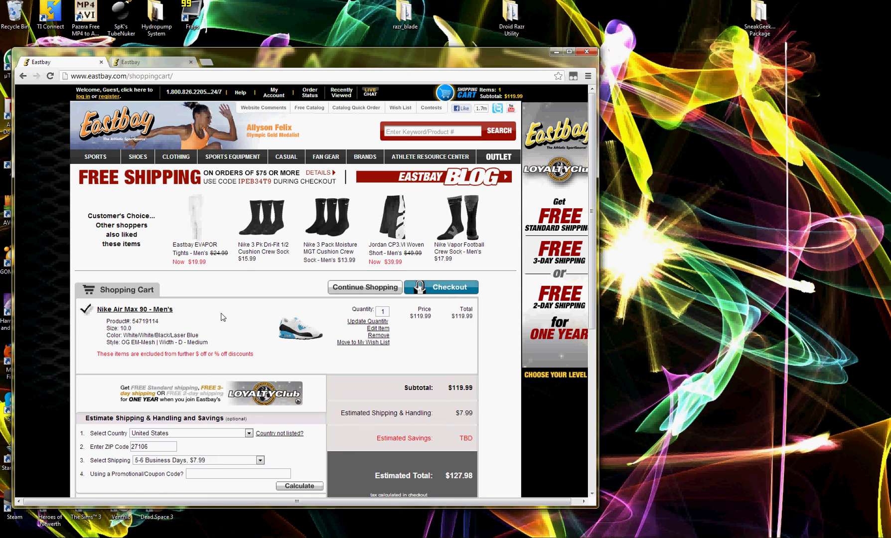
mouse_move(193, 168)
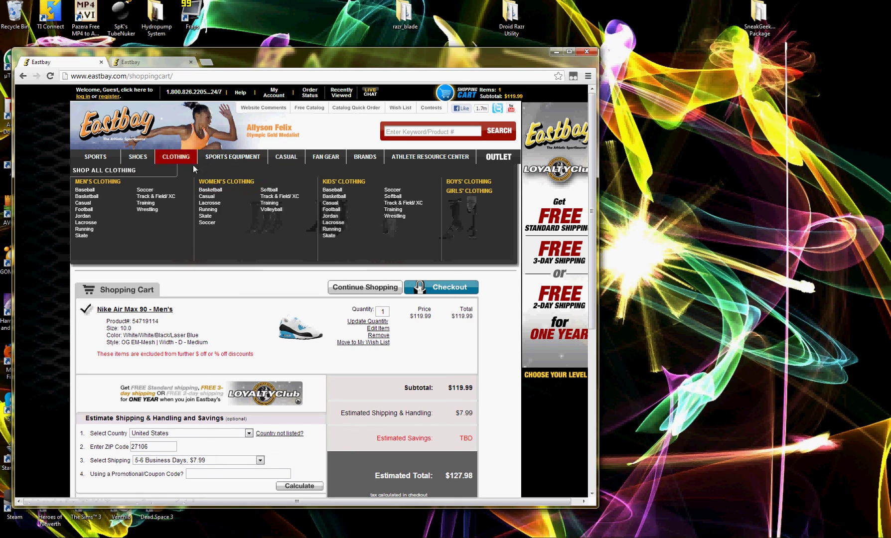